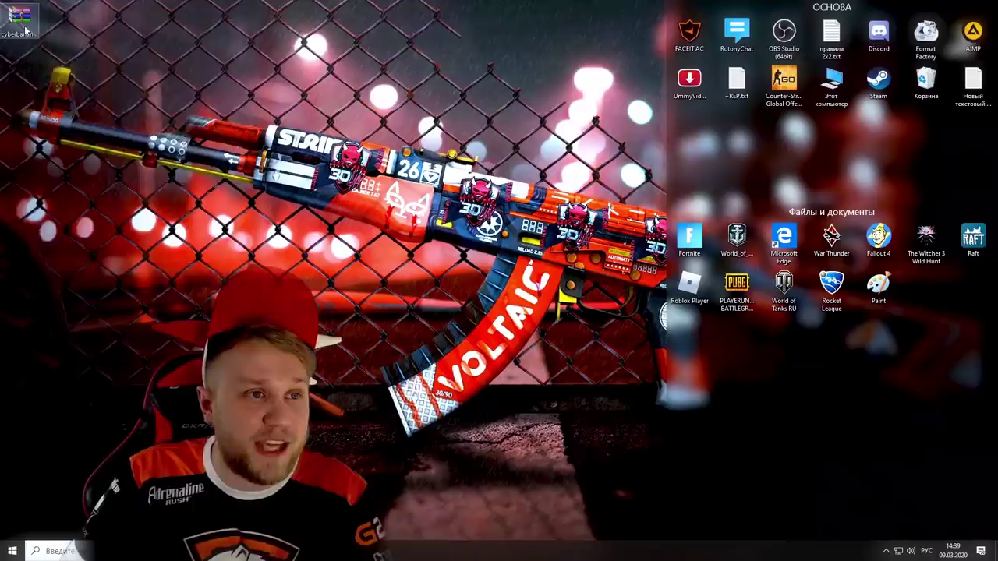
Step: Extract the cyberbanana archive into its own folder on the desktop and open the cyberbanana folder nested inside it
{"action": "right_click", "coordinate": [26, 30]}
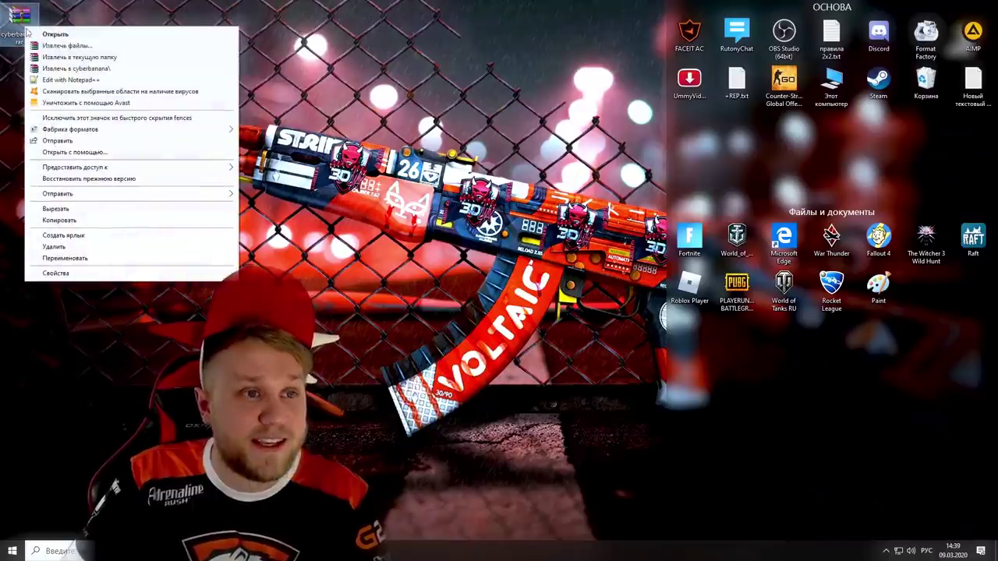
{"action": "left_click", "coordinate": [218, 141]}
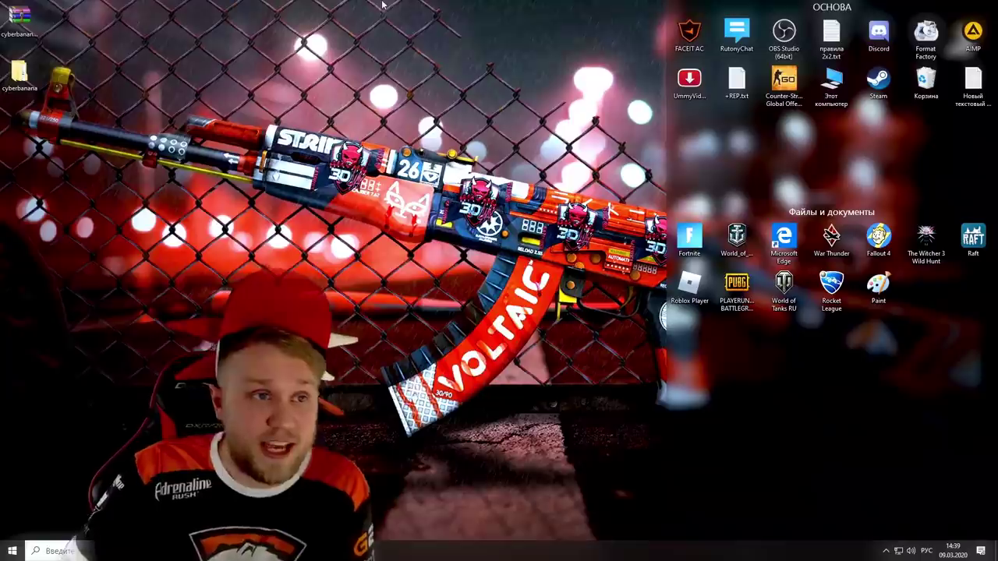
{"action": "double_click", "coordinate": [37, 76]}
{"action": "double_click", "coordinate": [129, 70]}
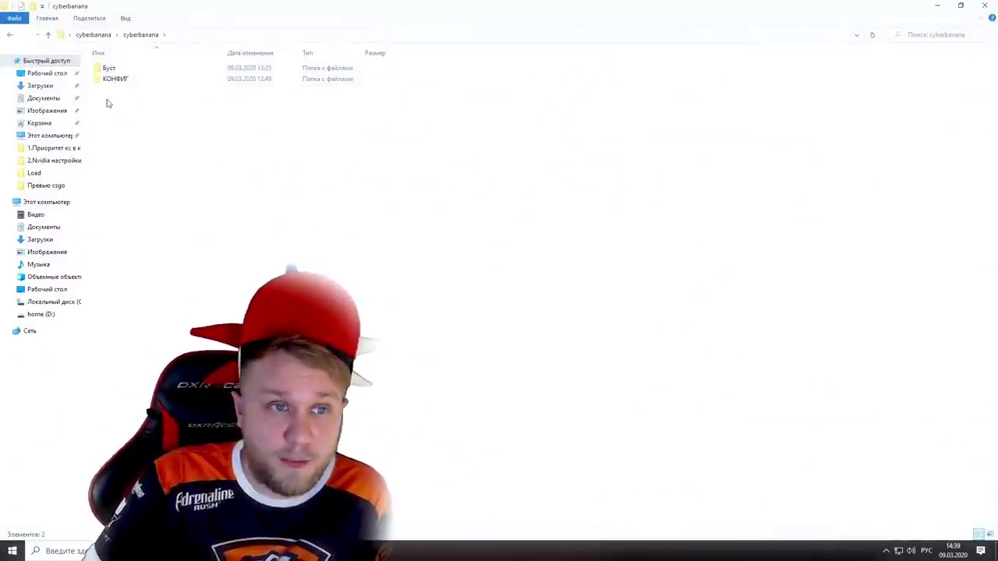
Step: Open the Буст folder and look at the registry files in its 1.Приоритет кс в компе subfolder
{"action": "mouse_move", "coordinate": [131, 84]}
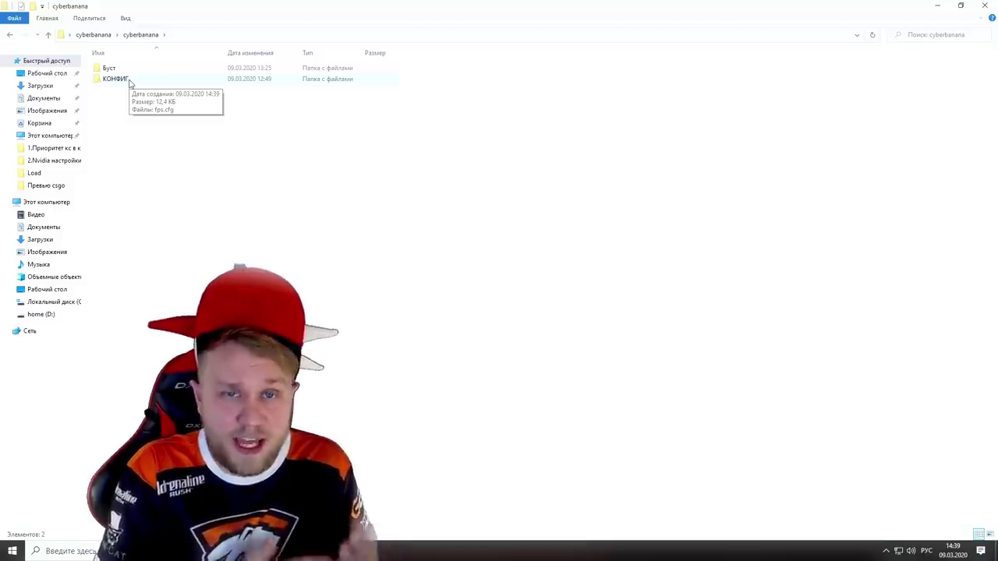
{"action": "double_click", "coordinate": [111, 69]}
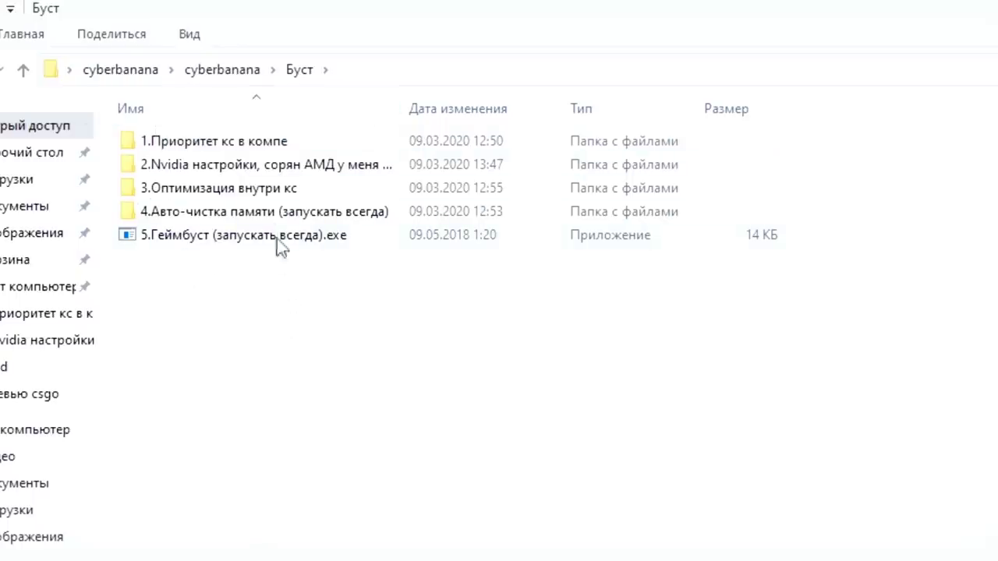
{"action": "double_click", "coordinate": [218, 141]}
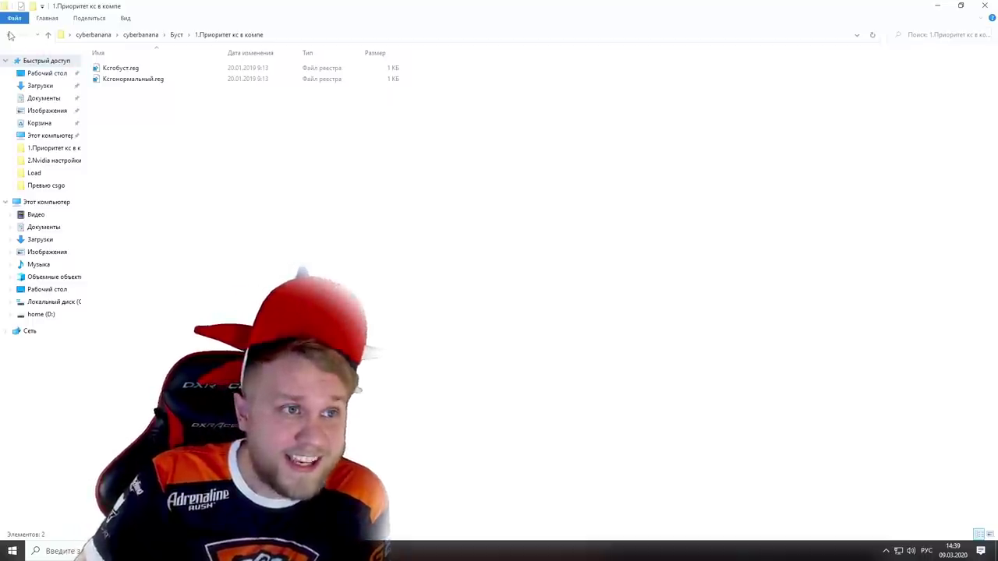
{"action": "left_click", "coordinate": [10, 35]}
Step: View the NVIDIA settings screenshots 1.png, 2.png and 3.png in the 2.Nvidia настройки folder, closing each after viewing
{"action": "double_click", "coordinate": [131, 80]}
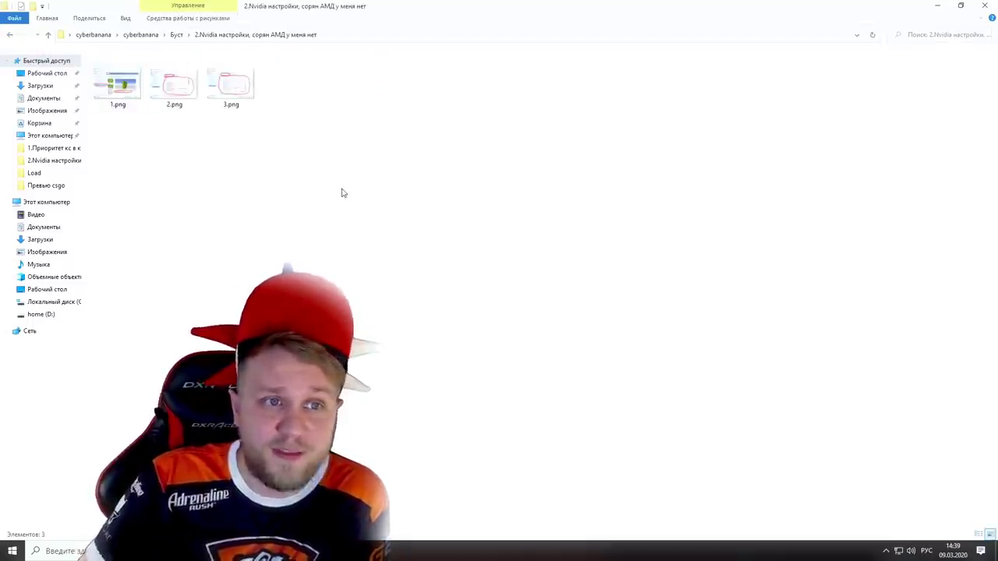
{"action": "double_click", "coordinate": [121, 87]}
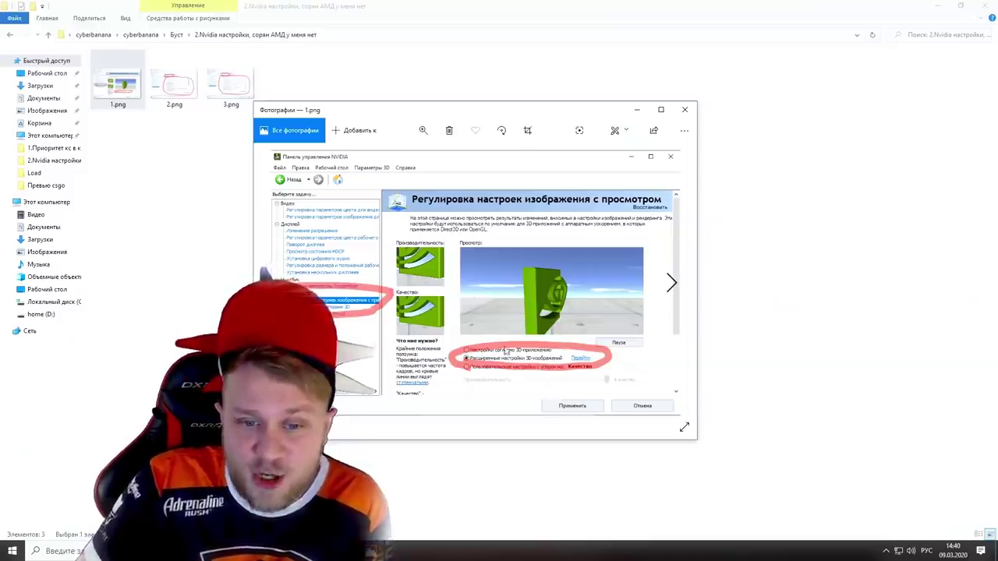
{"action": "left_click", "coordinate": [684, 109]}
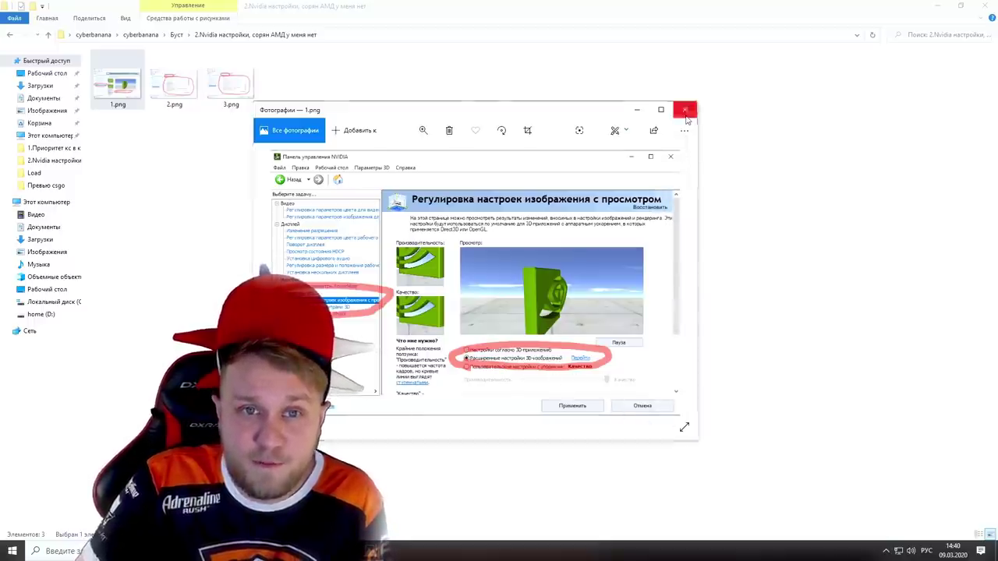
{"action": "double_click", "coordinate": [195, 95]}
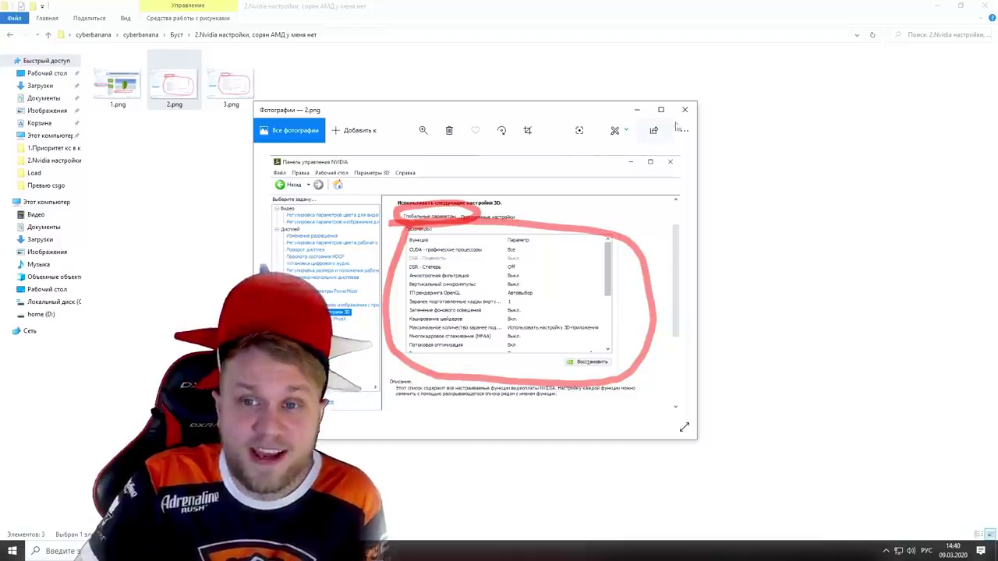
{"action": "left_click", "coordinate": [684, 109]}
{"action": "double_click", "coordinate": [243, 103]}
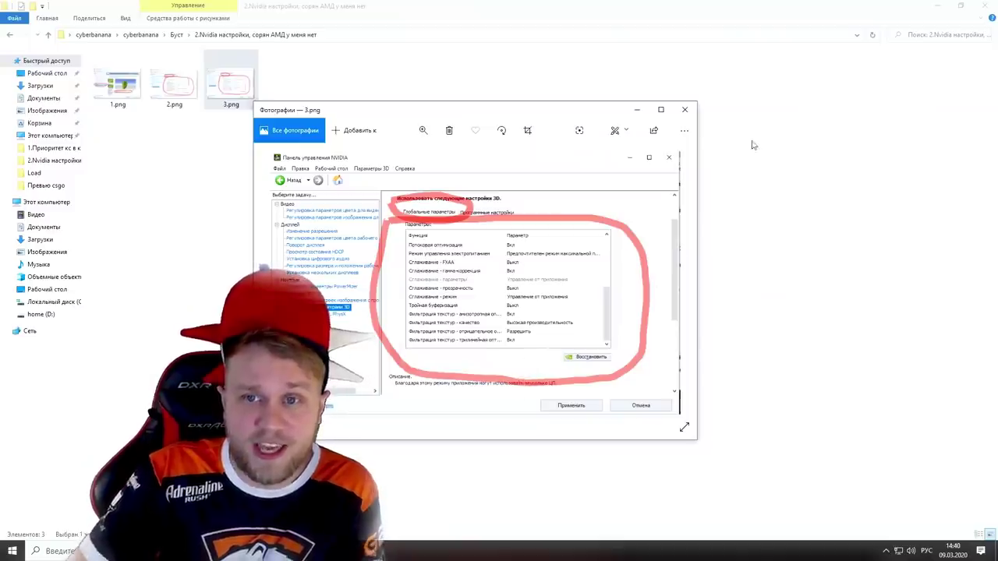
{"action": "left_click", "coordinate": [685, 109]}
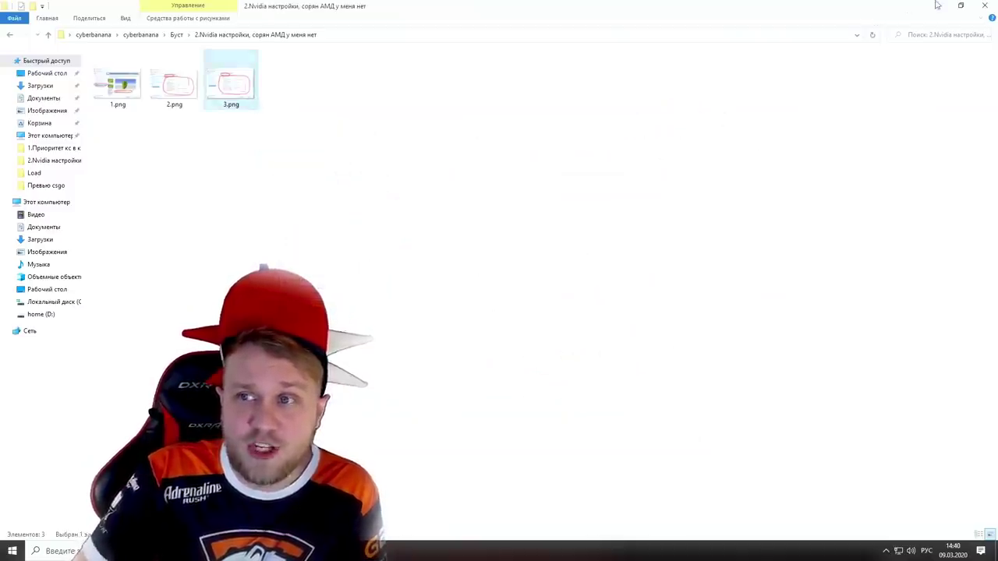
Step: Visit the 3D parameter management page in the NVIDIA Control Panel, close it and return to the screenshots folder
{"action": "left_click", "coordinate": [936, 6]}
{"action": "right_click", "coordinate": [415, 133]}
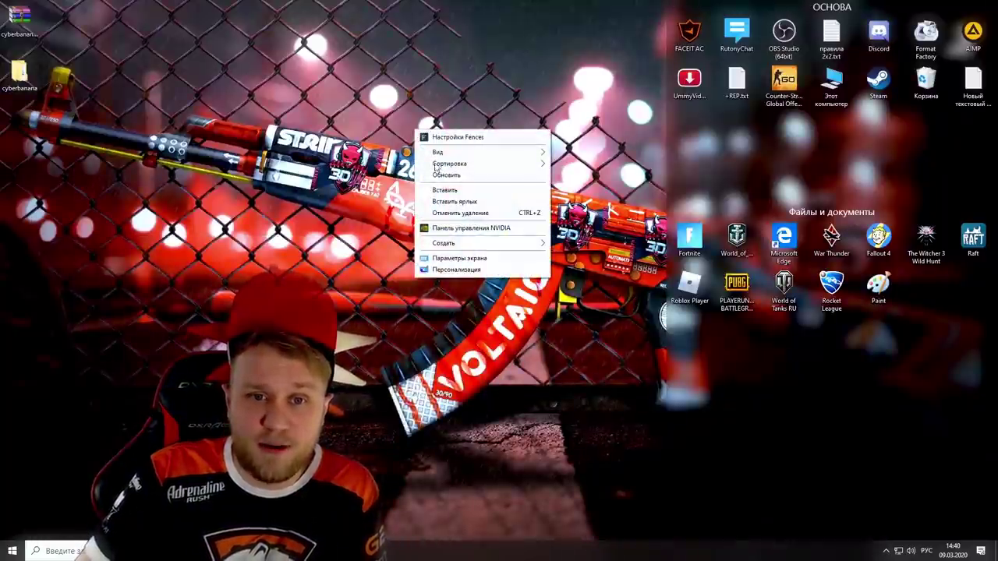
{"action": "left_click", "coordinate": [433, 228]}
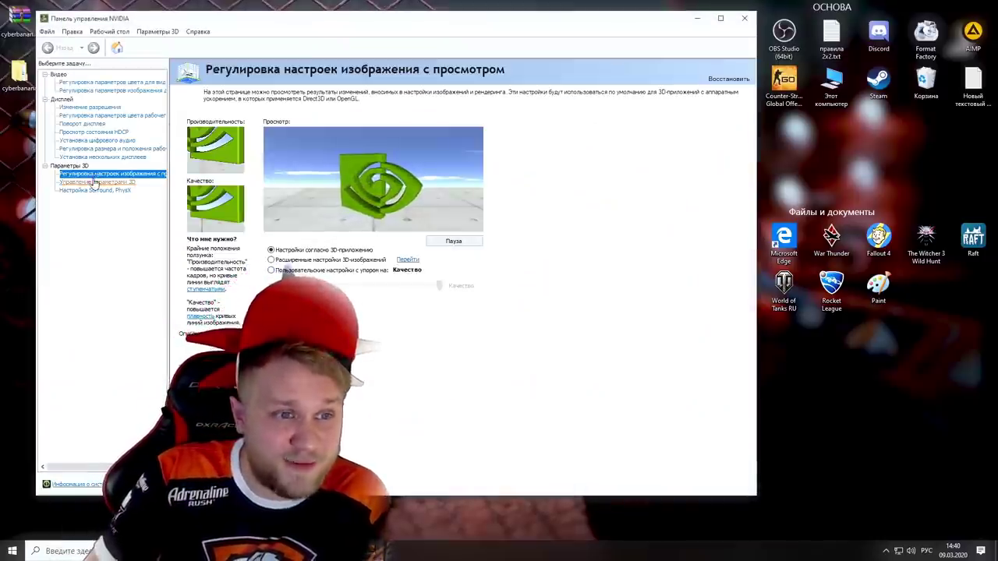
{"action": "left_click", "coordinate": [94, 182]}
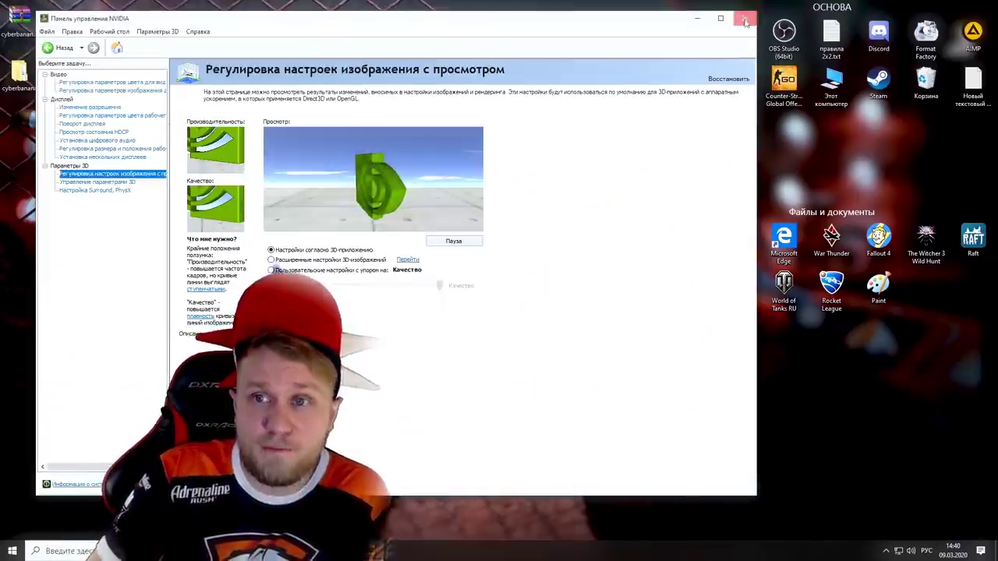
{"action": "left_click", "coordinate": [745, 19]}
{"action": "key", "text": "alt+Tab"}
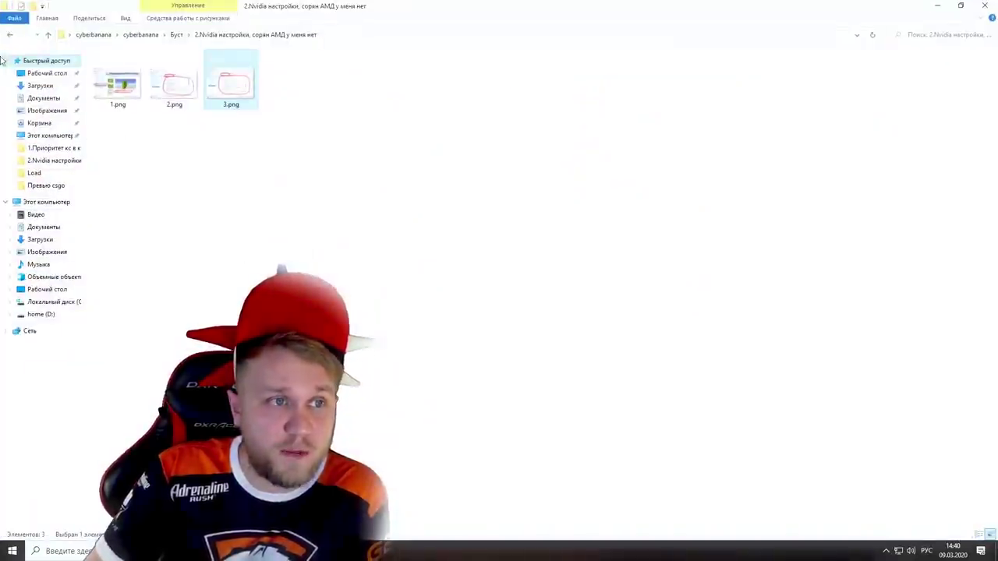
Step: Look through the 3.Оптимизация внутри кс folder and its Вернуть все на место subfolder with the restore files
{"action": "left_click", "coordinate": [10, 35]}
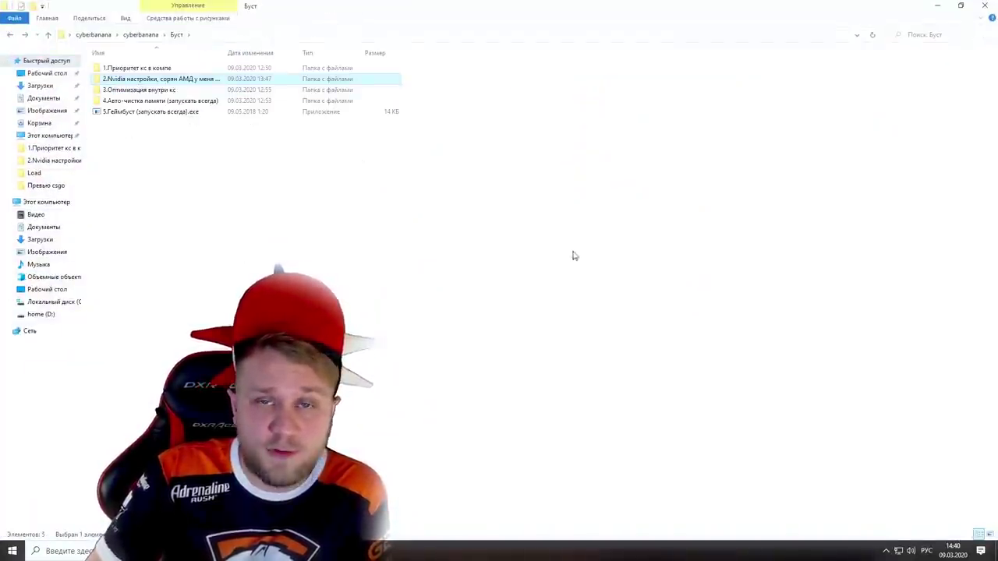
{"action": "double_click", "coordinate": [139, 91]}
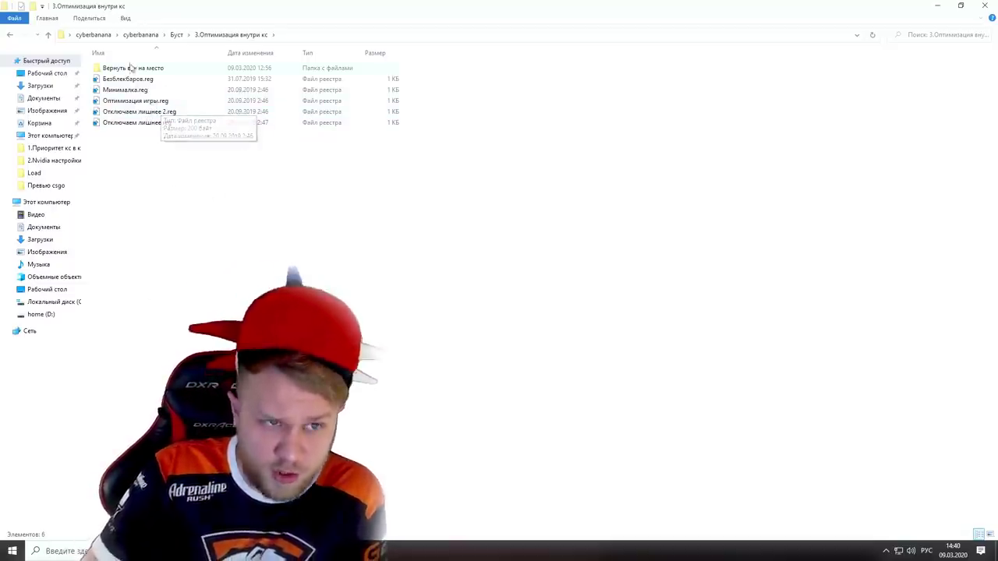
{"action": "double_click", "coordinate": [107, 69]}
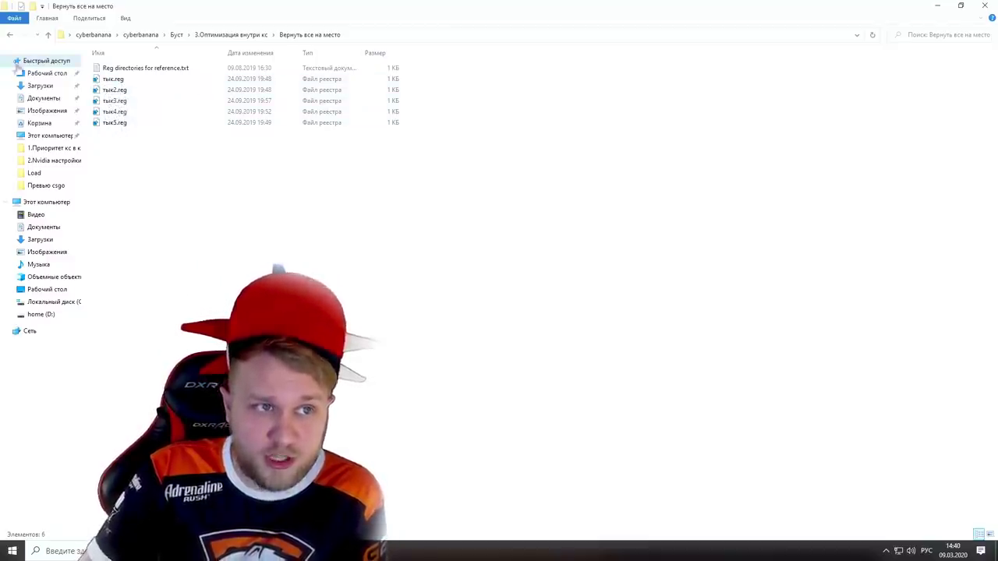
{"action": "left_click", "coordinate": [10, 34]}
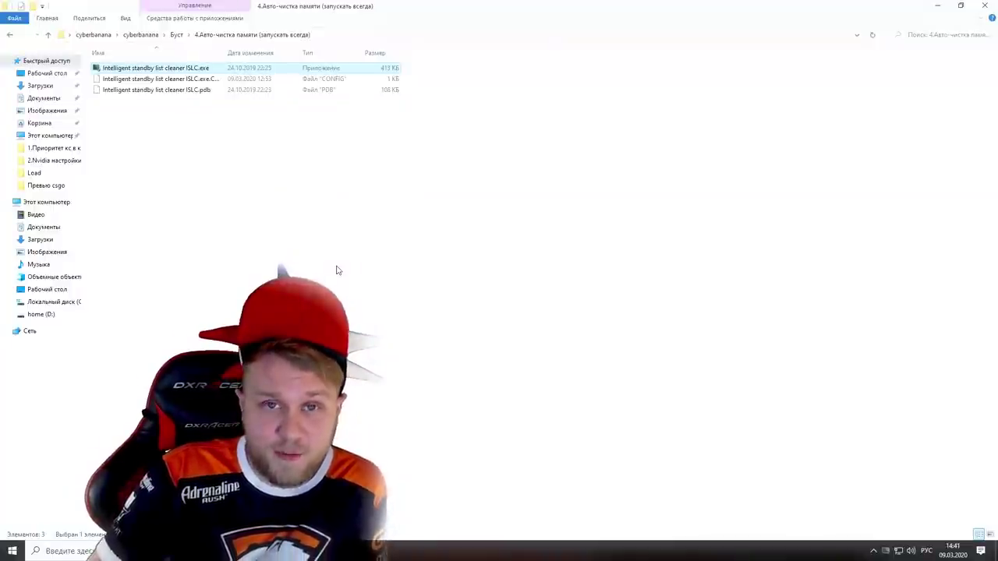
Step: Bring up the running Intelligent standby list cleaner window, review its memory purge settings and minimize it
{"action": "left_click", "coordinate": [886, 552]}
{"action": "left_click_drag", "start_coordinate": [310, 22], "coordinate": [667, 95]}
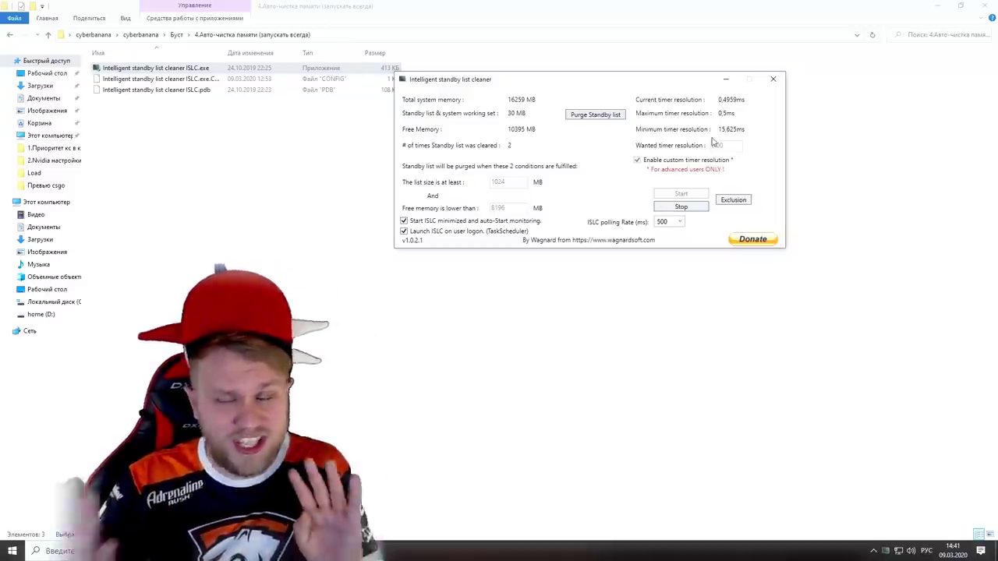
{"action": "left_click", "coordinate": [729, 78]}
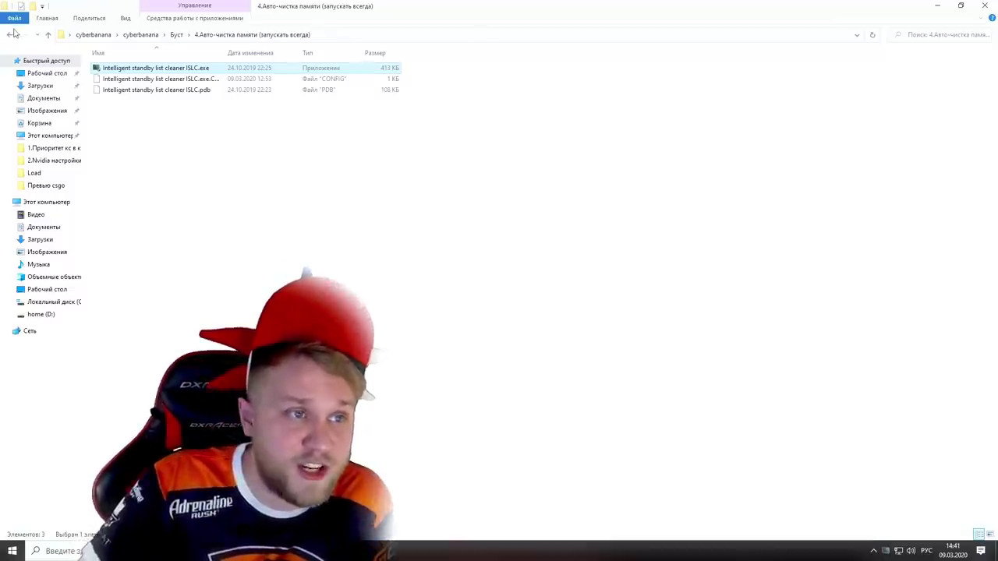
Step: Return to the Буст folder and point out 5.Геймбуст (запускать всегда).exe
{"action": "left_click", "coordinate": [11, 34]}
{"action": "left_click", "coordinate": [232, 198]}
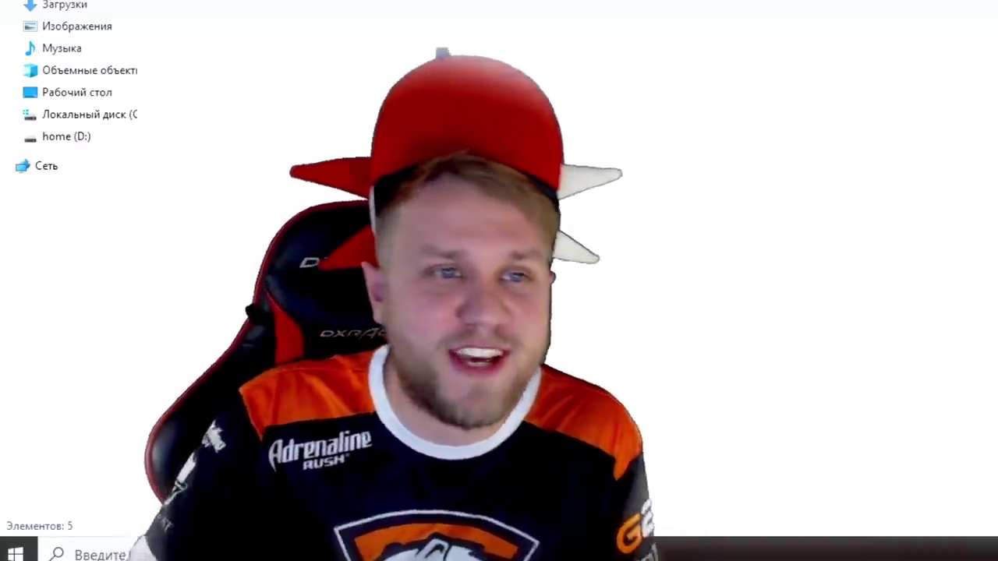
{"action": "left_click", "coordinate": [148, 112]}
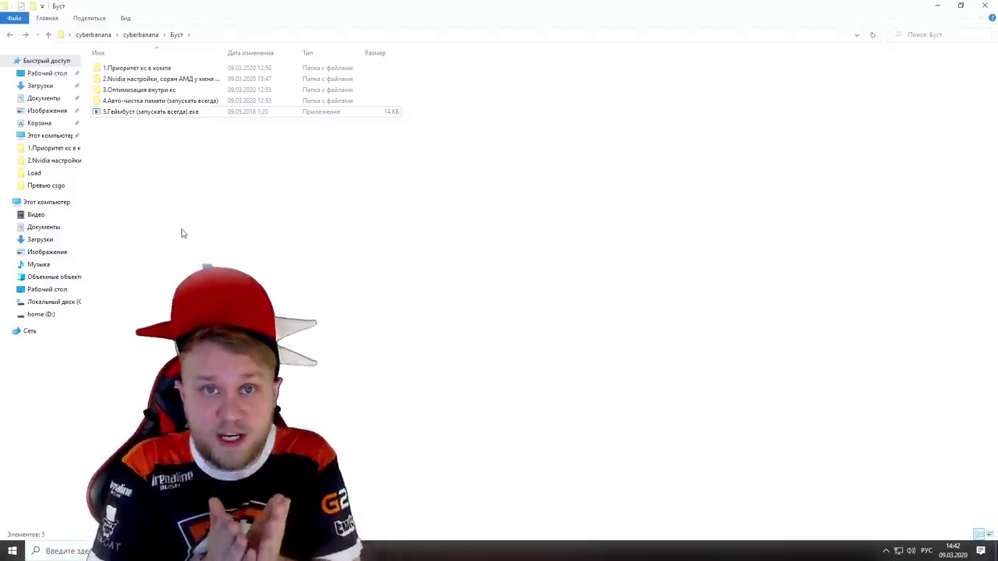
Step: Copy the fps.cfg file from the КОНФИГ folder
{"action": "left_click", "coordinate": [10, 35]}
{"action": "double_click", "coordinate": [117, 80]}
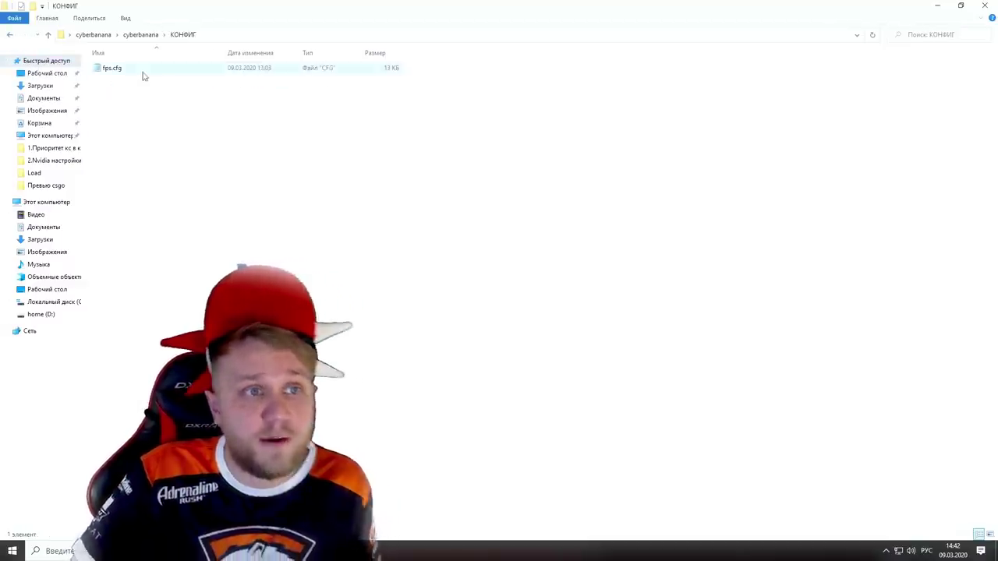
{"action": "left_click", "coordinate": [122, 69]}
{"action": "right_click", "coordinate": [123, 69]}
{"action": "left_click", "coordinate": [140, 265]}
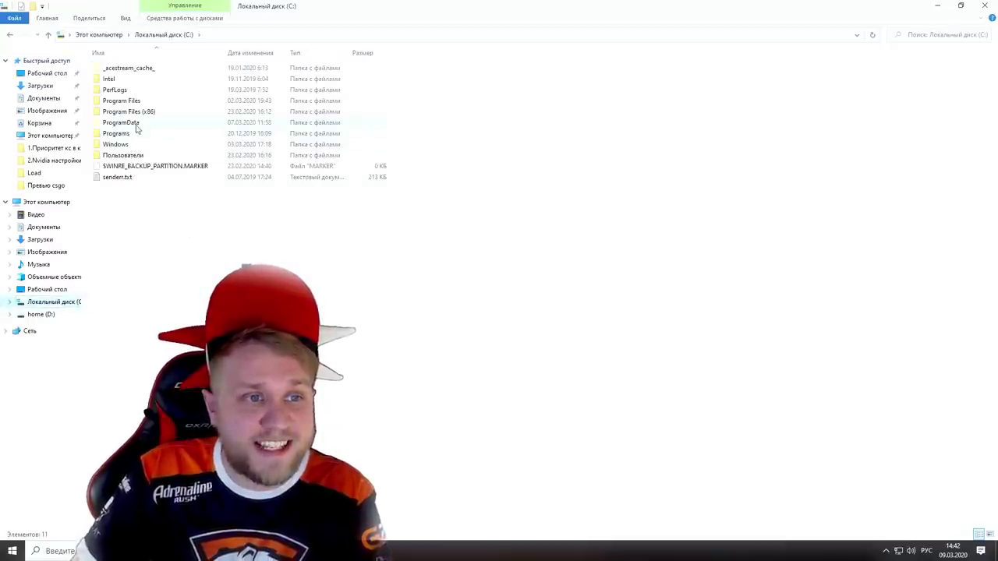
Step: Open the userdata folder of the Steam installation in Program Files (x86) on drive C
{"action": "double_click", "coordinate": [143, 113]}
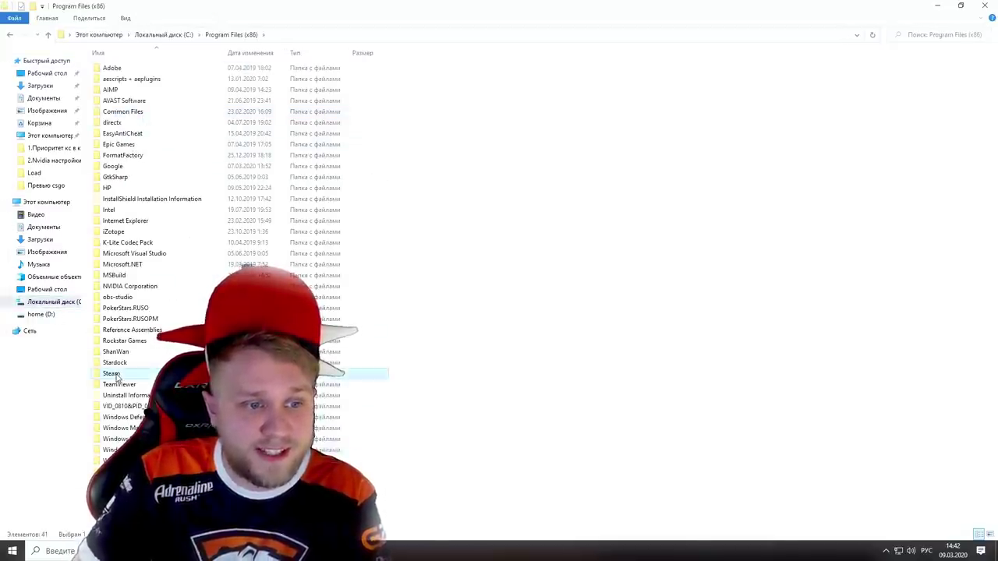
{"action": "double_click", "coordinate": [111, 374]}
{"action": "double_click", "coordinate": [114, 319]}
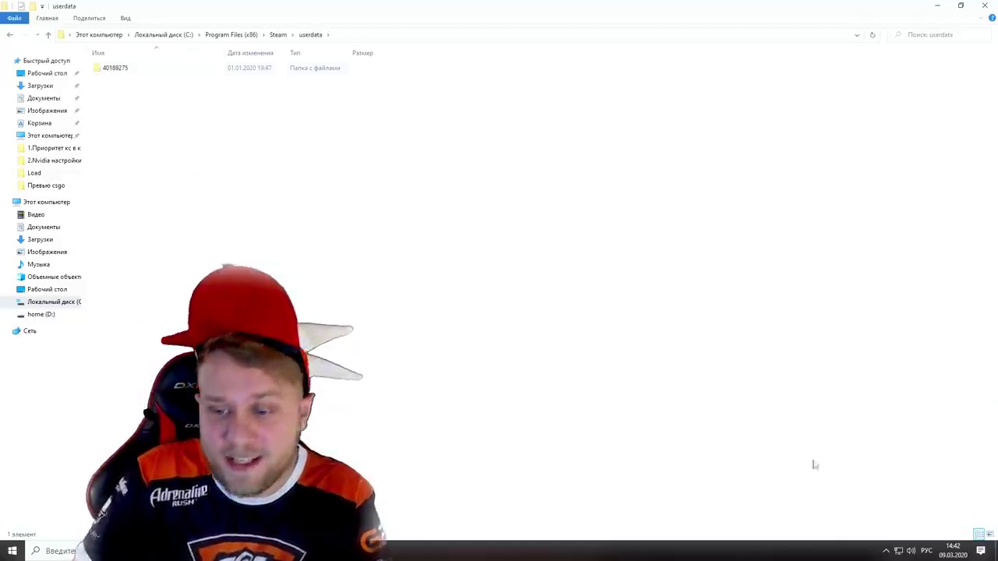
Step: Switch to Steam and open the profile's trade offers page and its section on who can send trade offers
{"action": "right_click", "coordinate": [888, 508]}
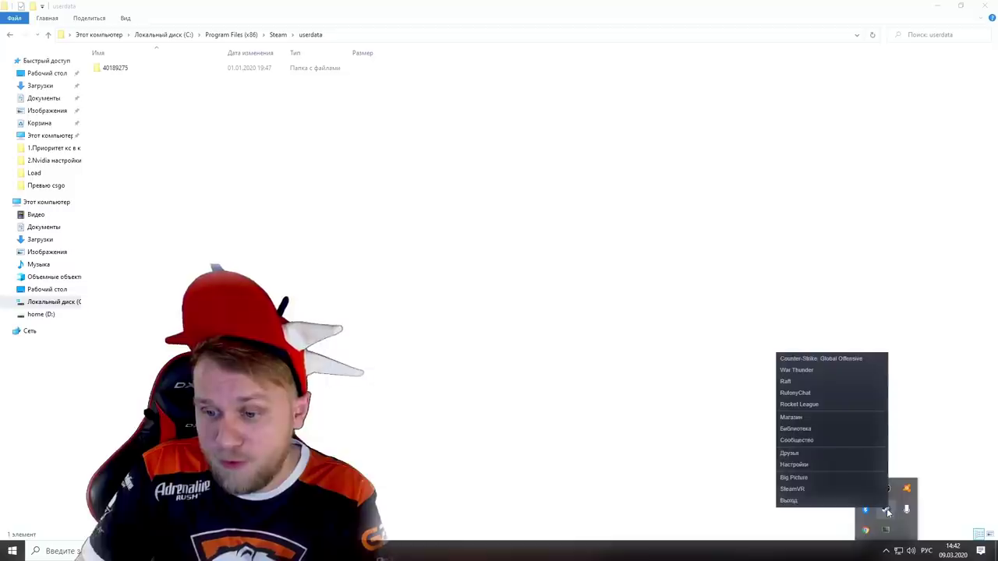
{"action": "left_click", "coordinate": [815, 428]}
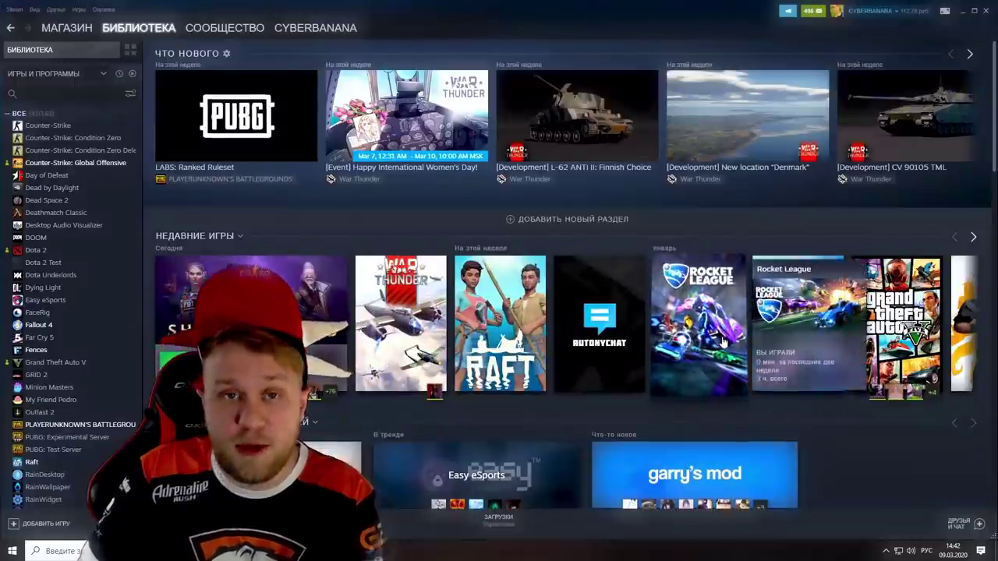
{"action": "mouse_move", "coordinate": [319, 29]}
{"action": "left_click", "coordinate": [289, 115]}
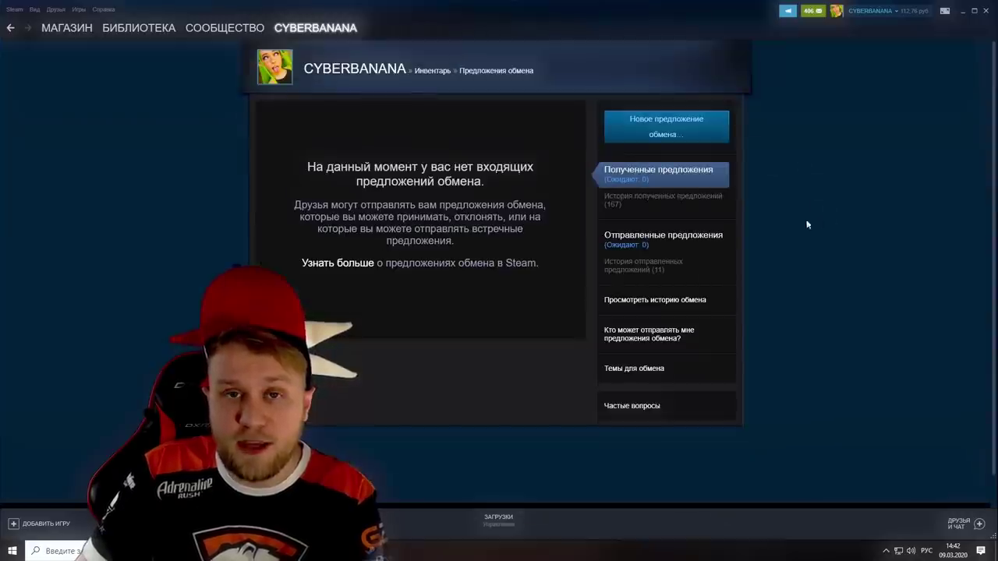
{"action": "left_click", "coordinate": [641, 336]}
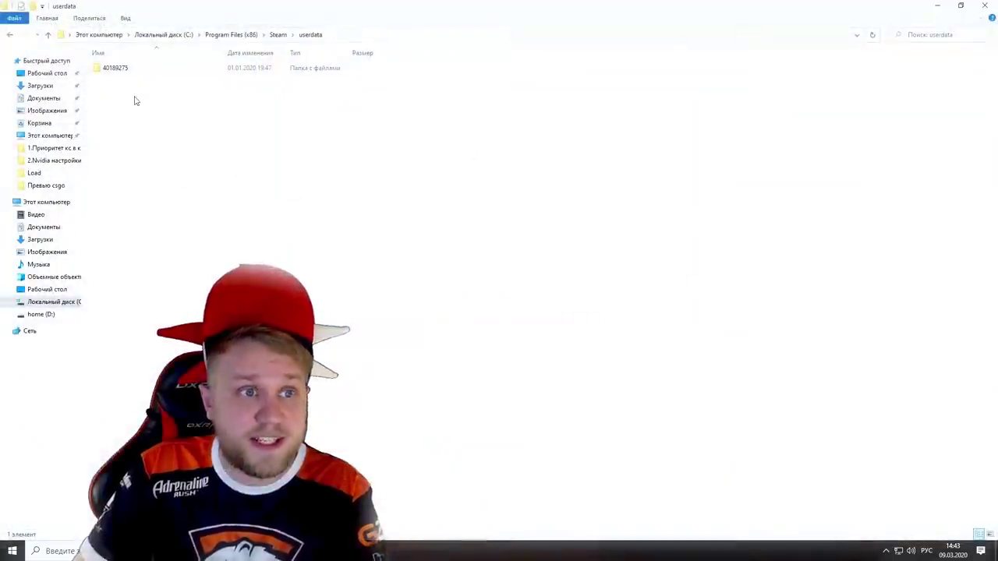
Step: Open the account's 730\local\cfg folder inside userdata and paste the copied fps.cfg file there
{"action": "double_click", "coordinate": [117, 69]}
{"action": "double_click", "coordinate": [109, 90]}
{"action": "double_click", "coordinate": [108, 69]}
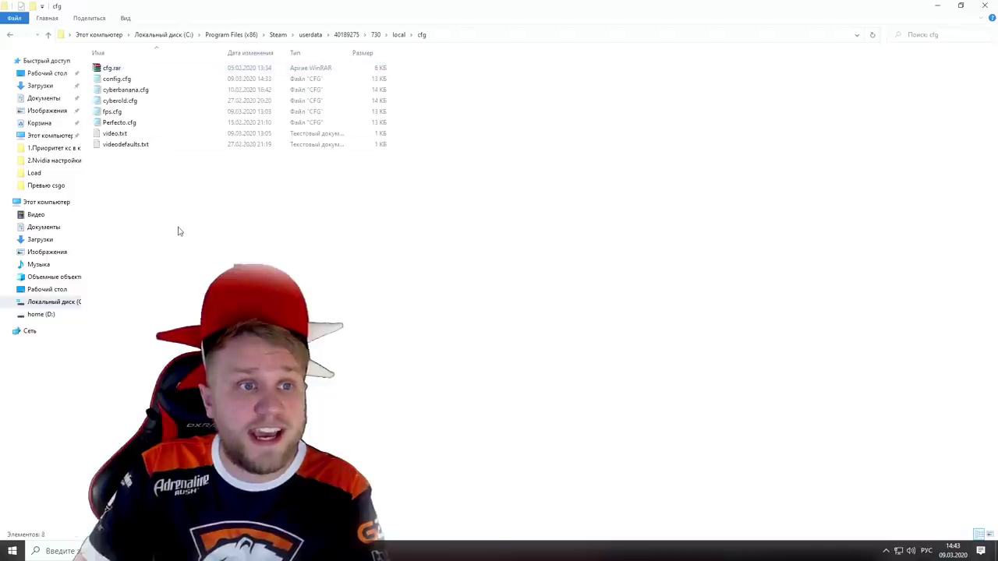
{"action": "left_click", "coordinate": [209, 299]}
{"action": "left_click", "coordinate": [468, 195]}
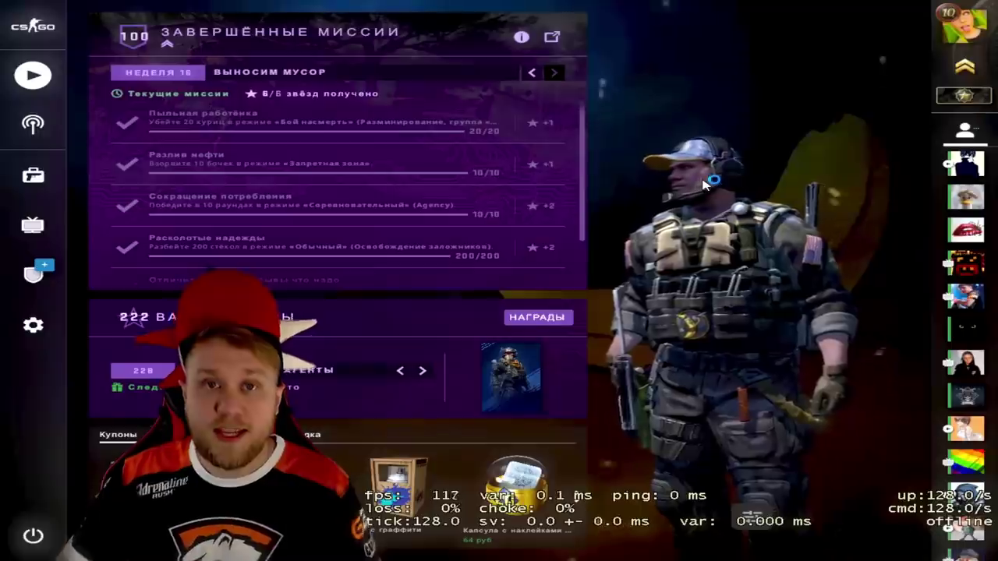
Step: Open the in-game developer console and close it again, and check the game settings for the option that enables it
{"action": "key", "text": "grave"}
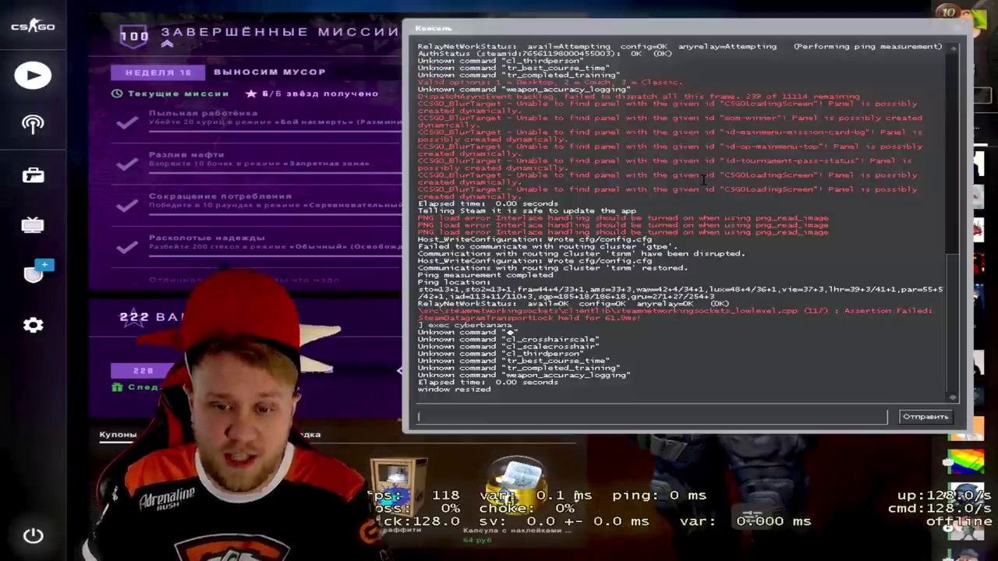
{"action": "key", "text": "grave"}
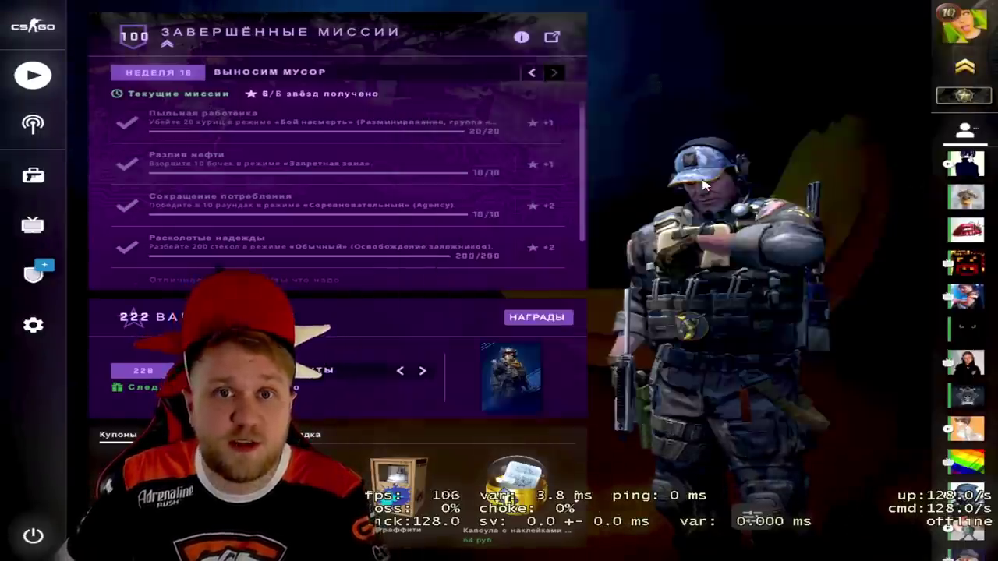
{"action": "left_click", "coordinate": [31, 324]}
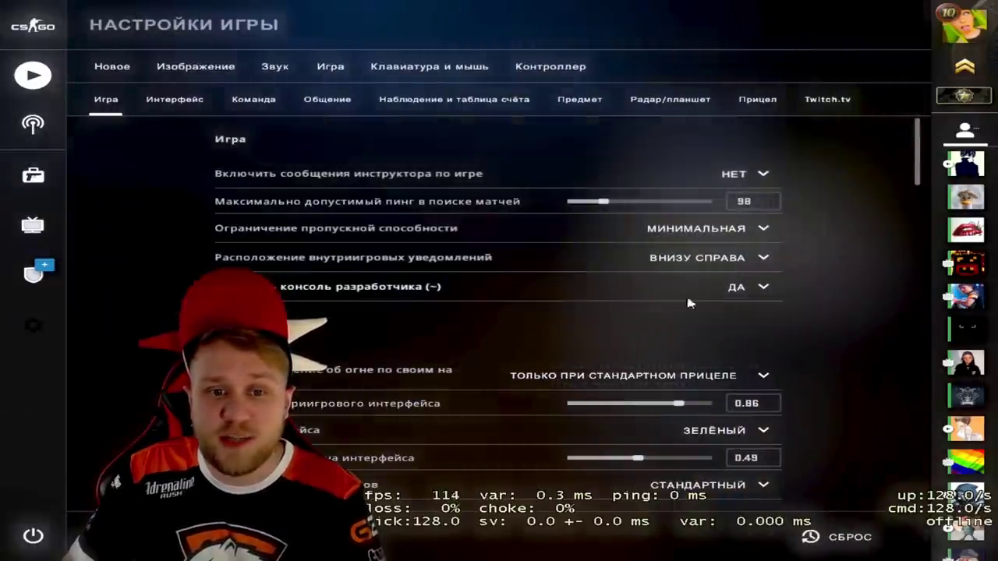
Step: Load the installed config by running "exec fps" in the developer console, and close the console
{"action": "key", "text": "grave"}
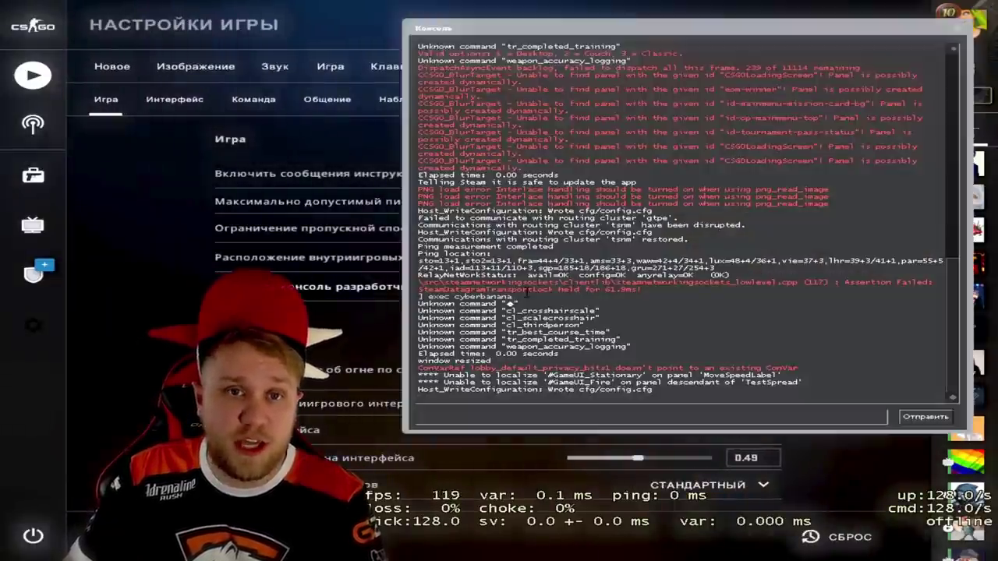
{"action": "type", "text": "e"}
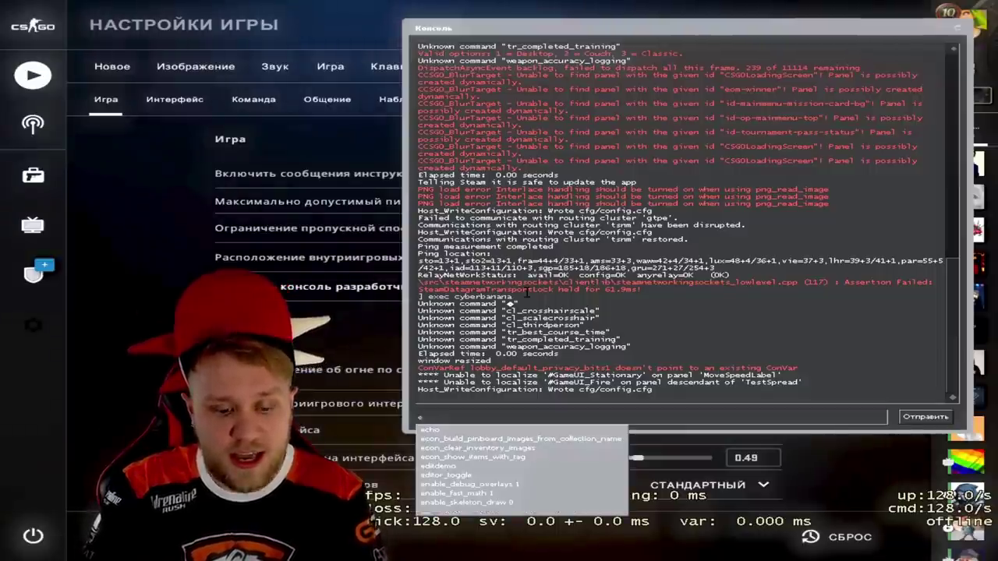
{"action": "type", "text": "xec fp"}
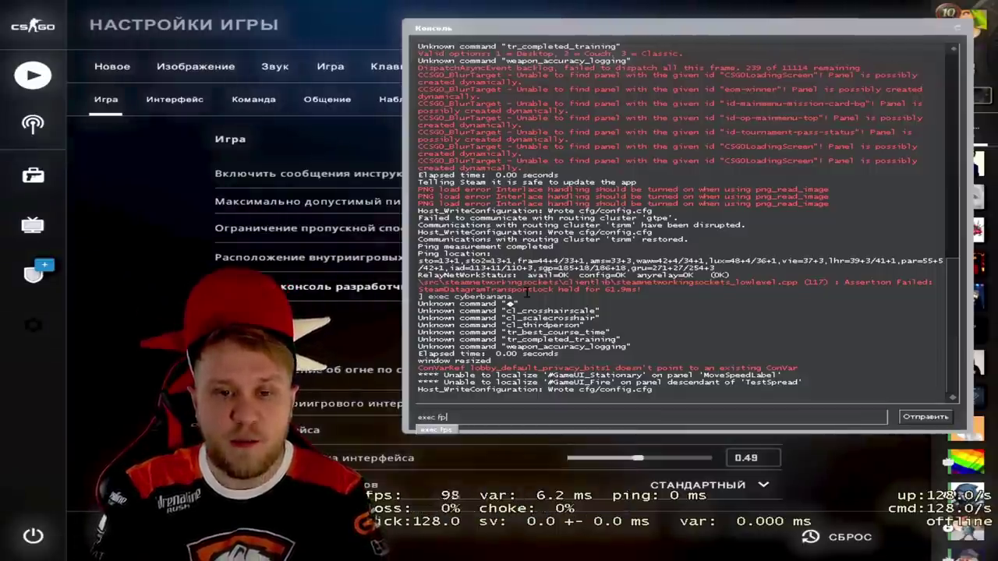
{"action": "type", "text": "s"}
{"action": "key", "text": "Return"}
{"action": "key", "text": "grave"}
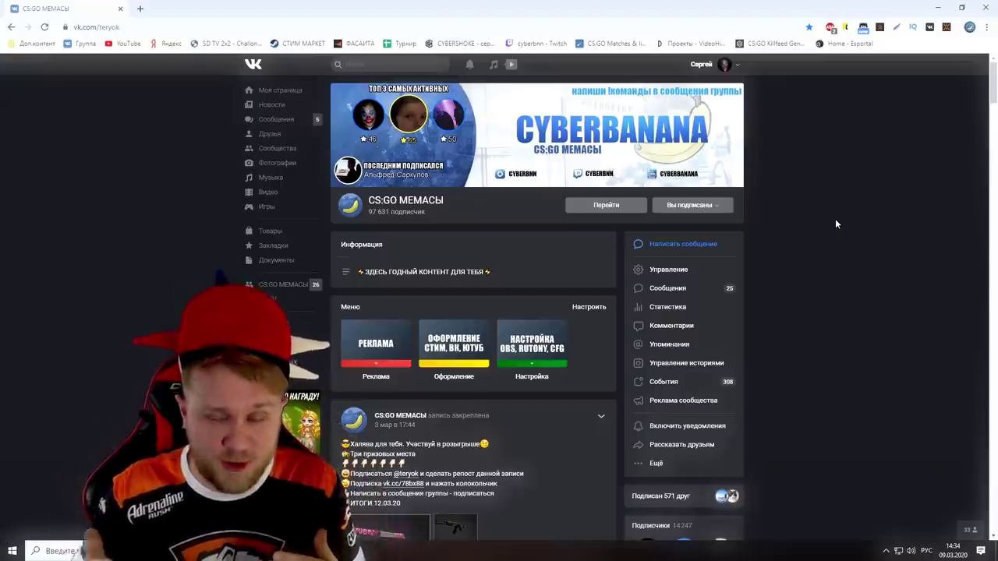
Step: Switch to the browser and write the message "!буст" to the CS:GO МЕМАСЫ community on VK
{"action": "left_click", "coordinate": [699, 244]}
{"action": "type", "text": "!буст"}
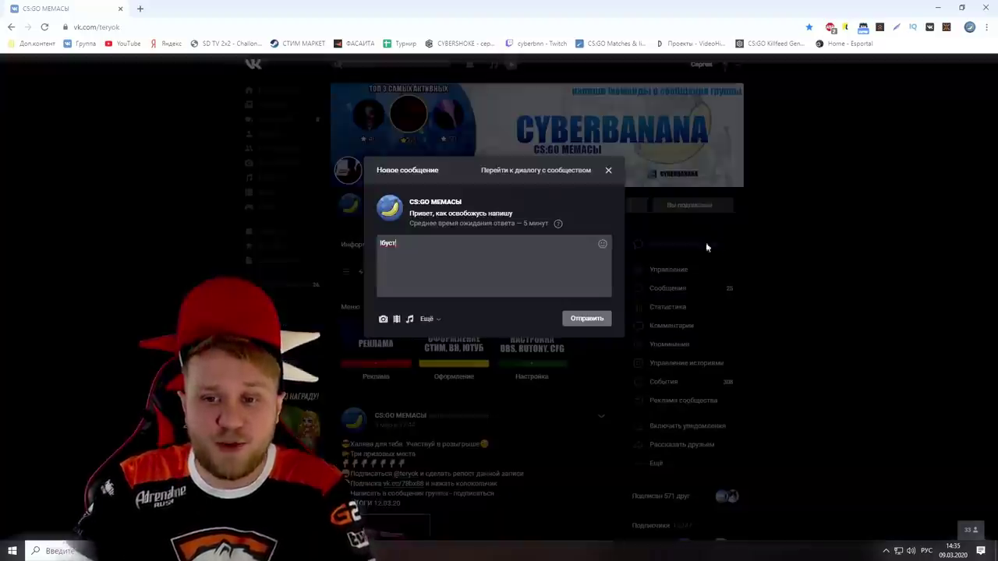